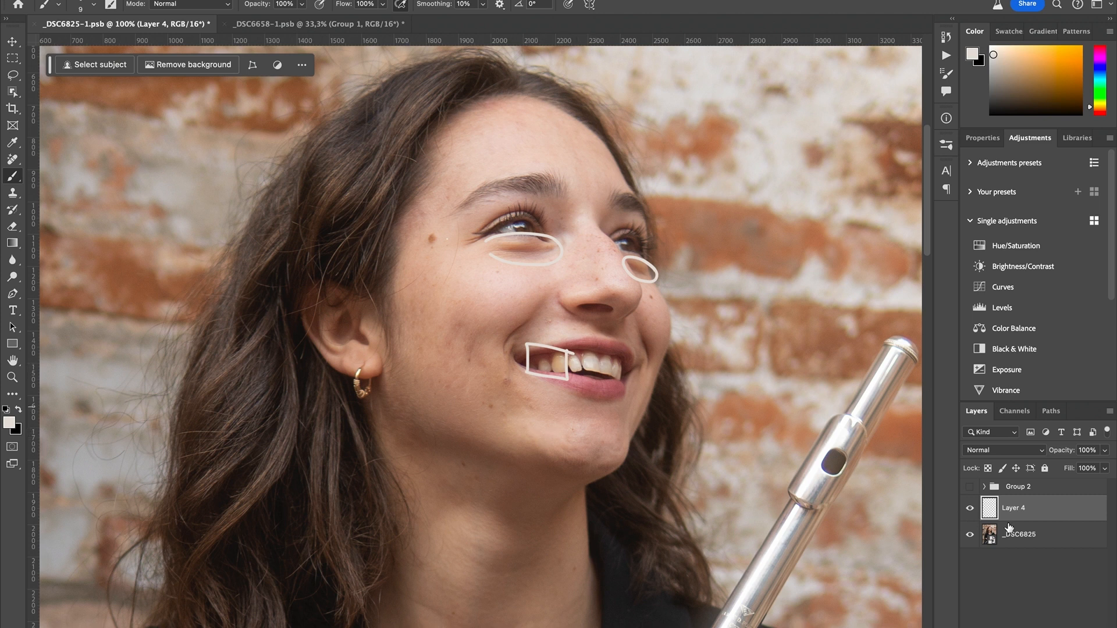
- Delete the marked-up Layer 4 and add a new layer named retouching above the _DSC6825 photo
key("Delete")
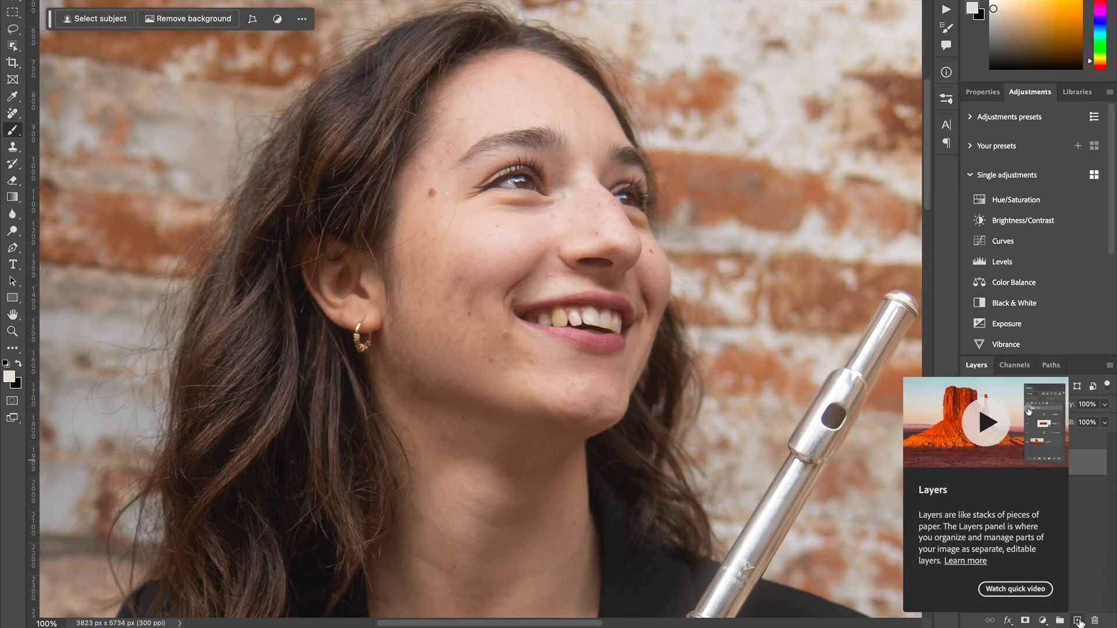
left_click(1079, 622)
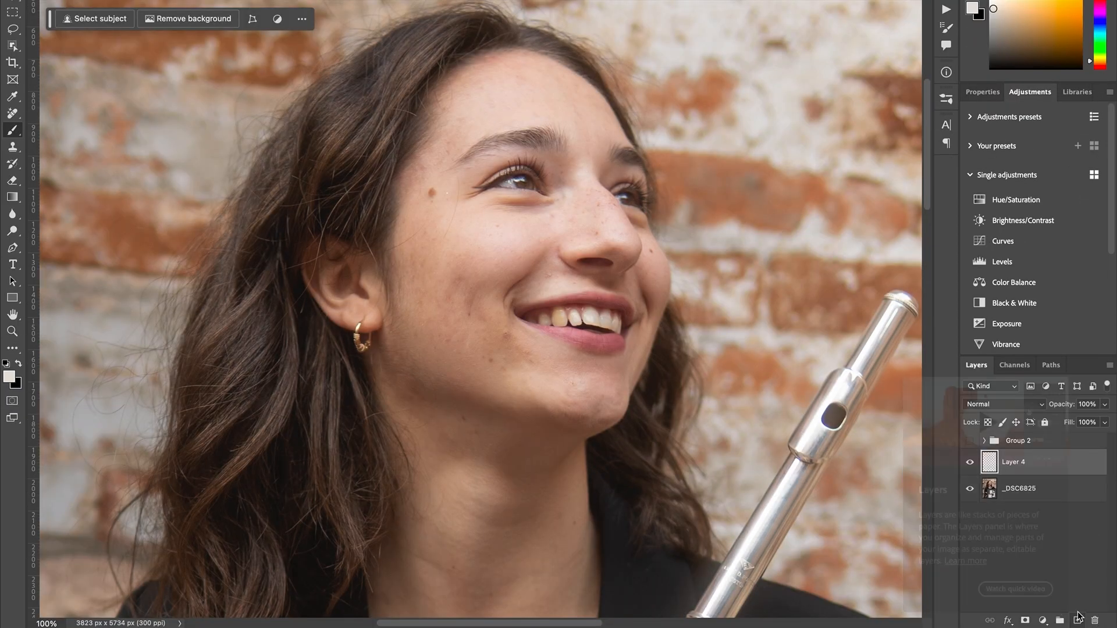
double_click(1015, 462)
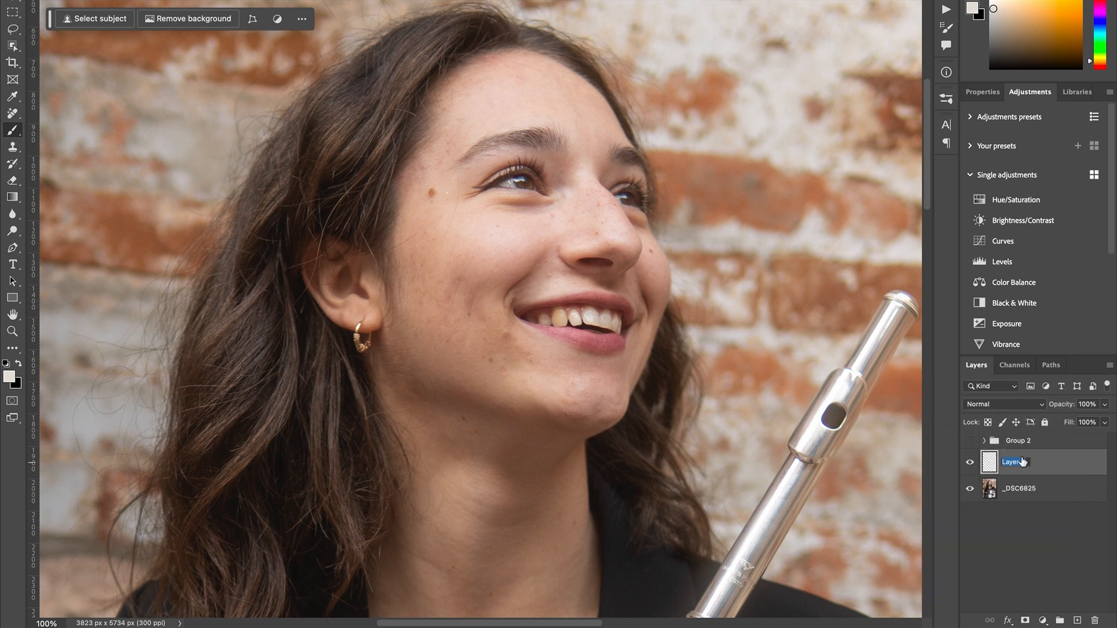
type("retou")
key("Return")
- Choose the Clone Stamp tool and have it sample All Layers while working on the retouching layer
key("s")
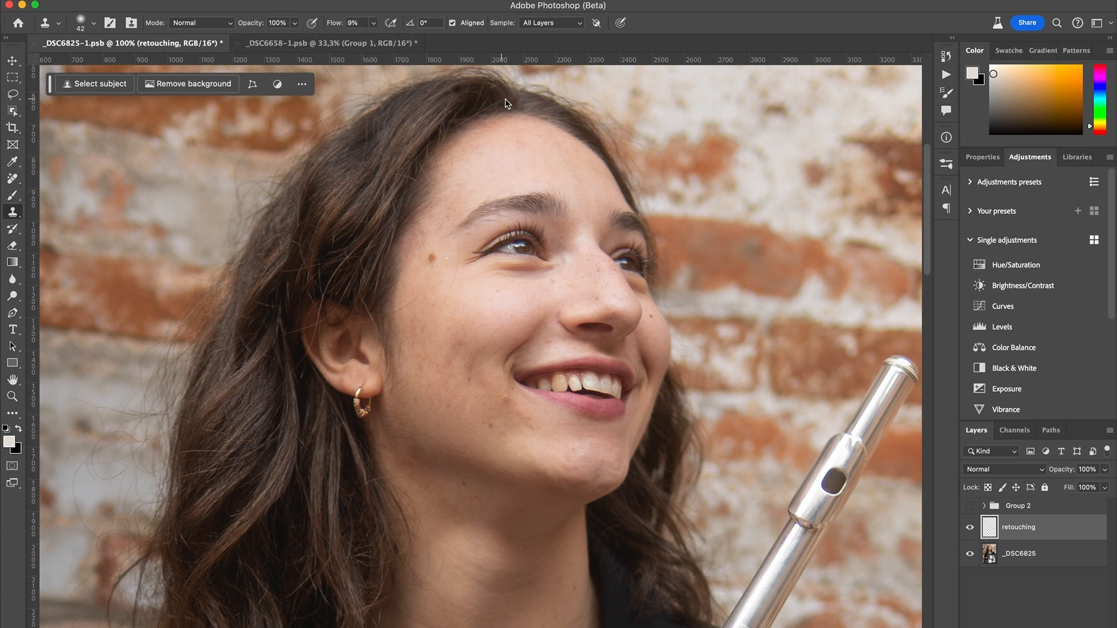
left_click(541, 28)
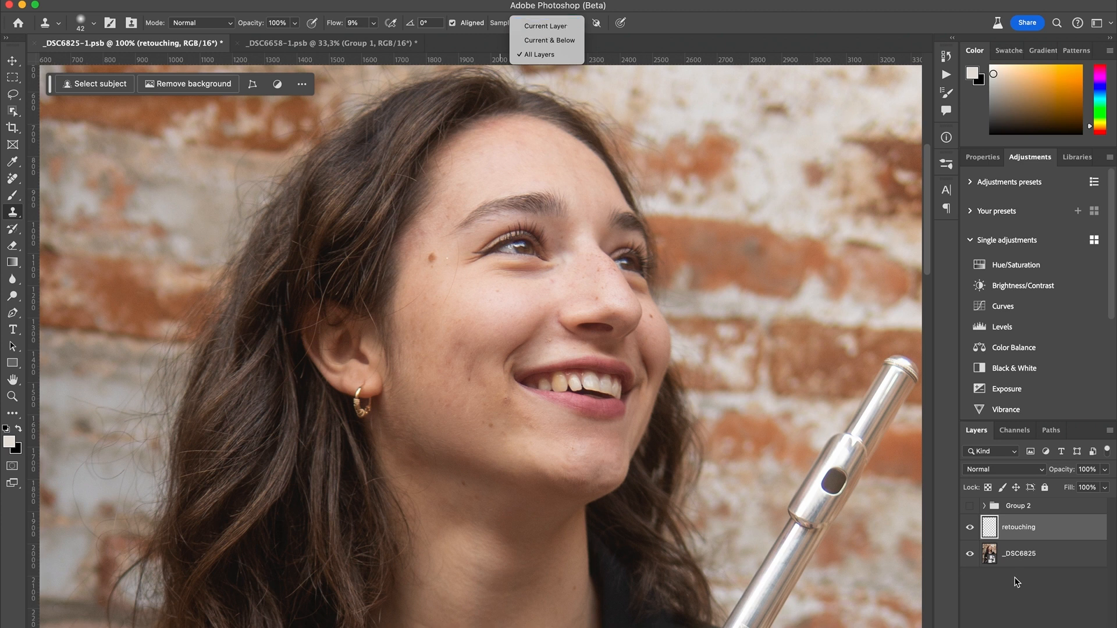
left_click(1028, 531)
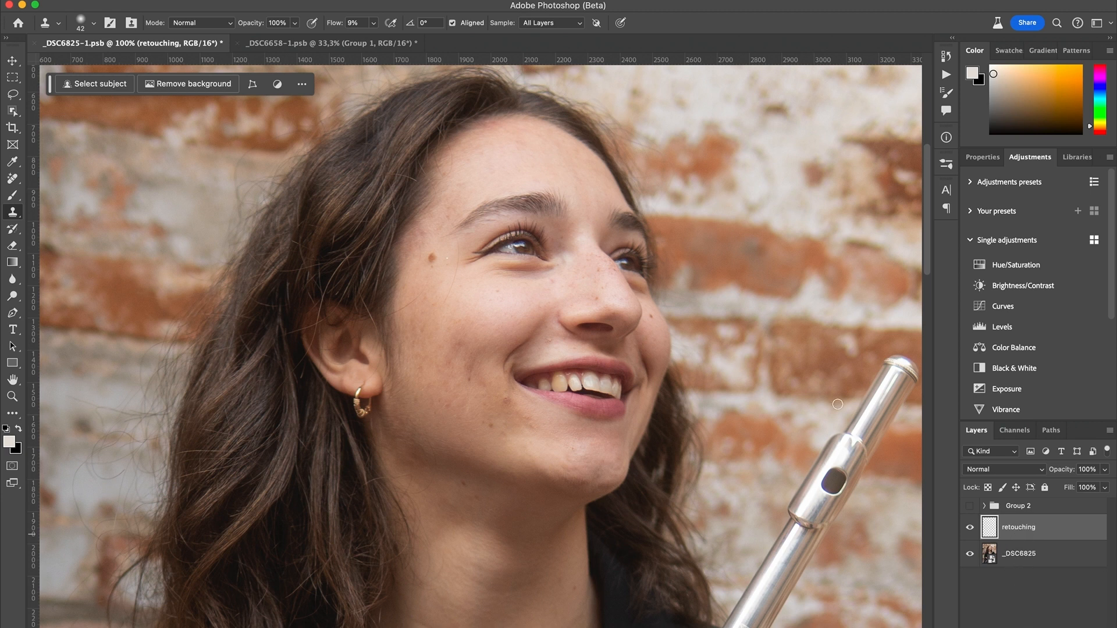
left_click(552, 22)
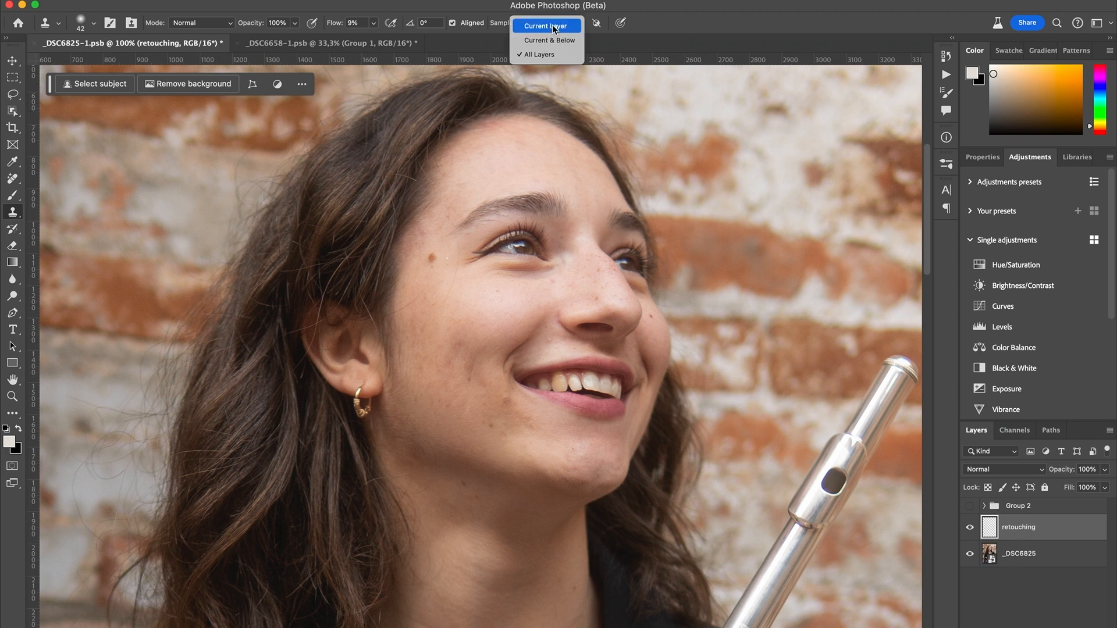
left_click(558, 55)
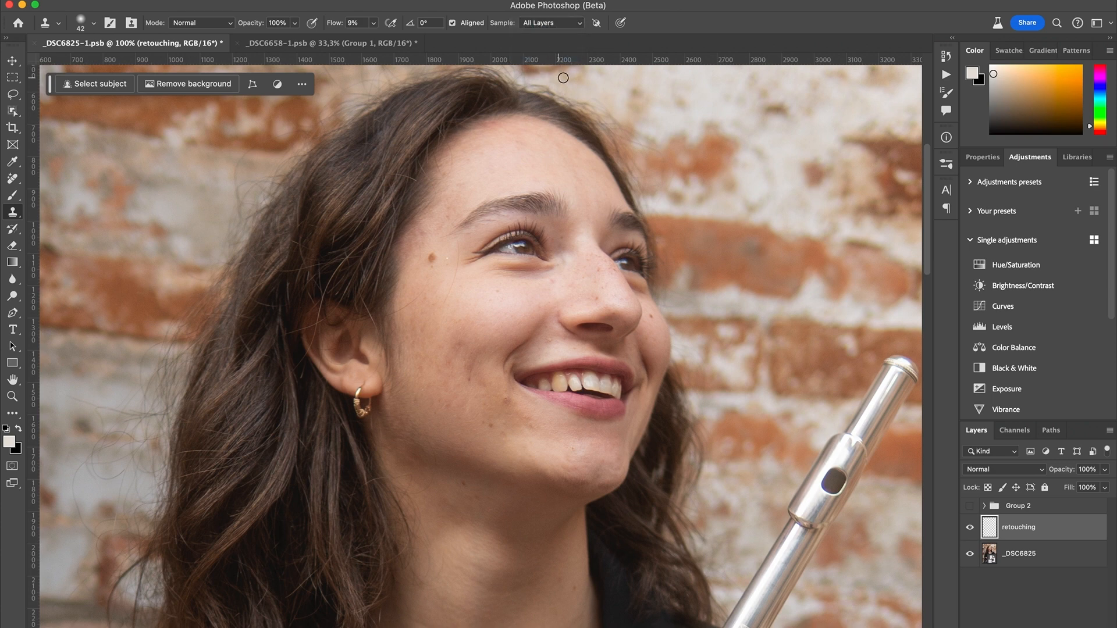
- Sketch freehand brush marks around the shadows beneath both eyes and erase the marks
key("super+plus")
key("space")
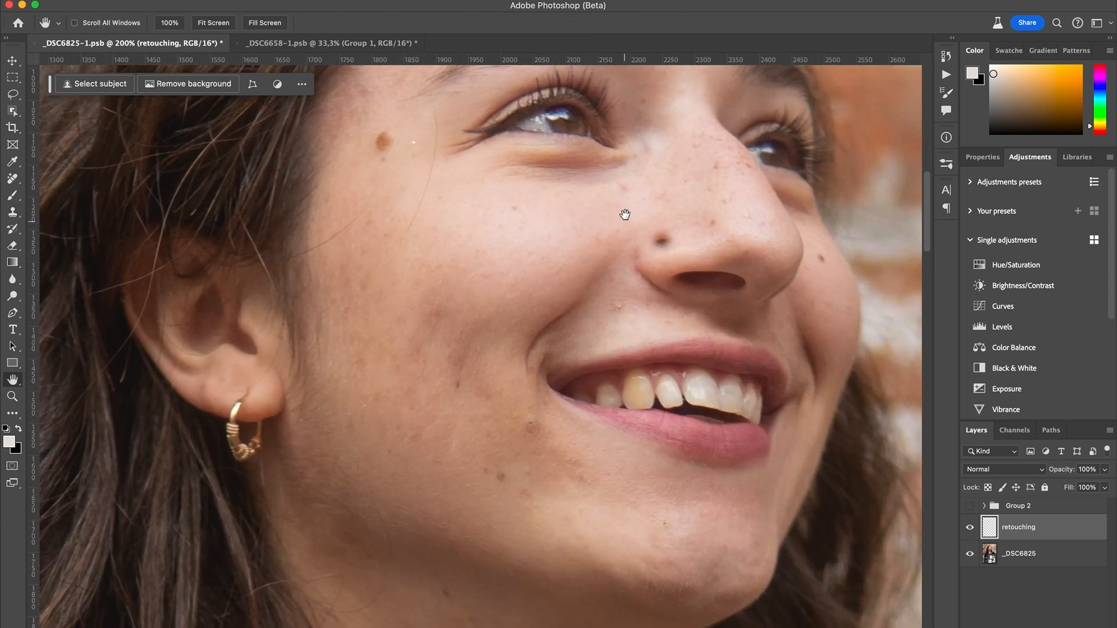
left_click_drag(625, 214, 444, 354)
mouse_move(374, 302)
left_mouse_down("ctrl+alt")
mouse_move(422, 302)
mouse_move(317, 309)
mouse_move(389, 340)
mouse_move(438, 319)
mouse_move(418, 299)
left_mouse_up("ctrl+alt")
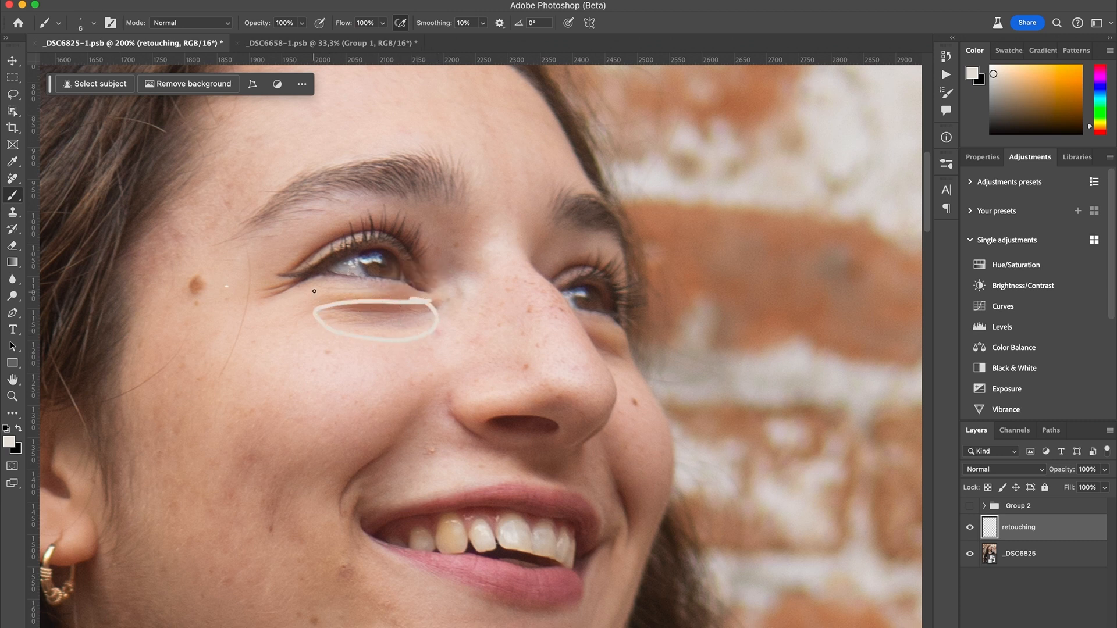
left_click_drag(340, 283, 429, 300)
mouse_move(593, 335)
left_mouse_down()
mouse_move(636, 364)
mouse_move(613, 361)
mouse_move(599, 327)
left_mouse_up()
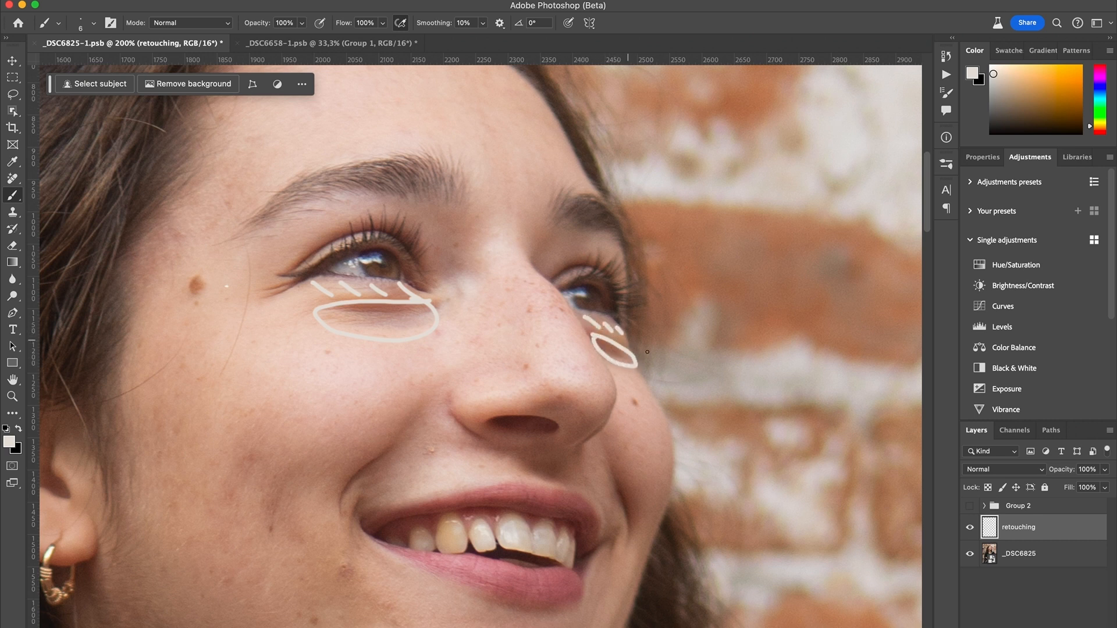
key("e")
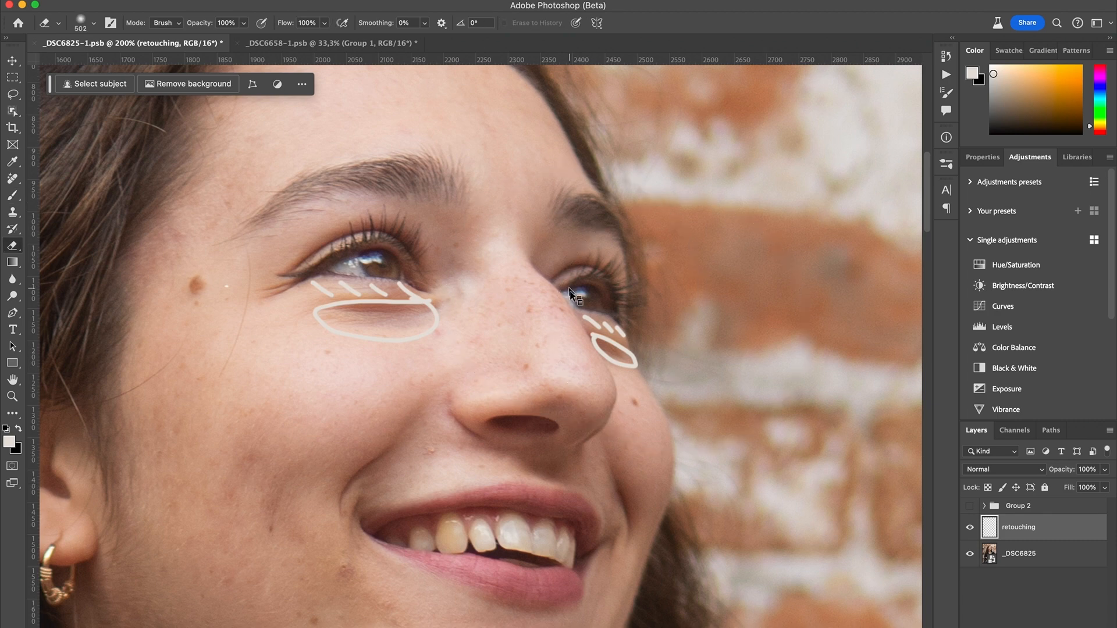
left_click_drag(594, 353, 302, 317)
- Clone clean cheek skin over the shadow beneath the nearer eye and compare with the retouching layer hidden and shown
key("s")
left_click_drag(429, 354, 459, 356)
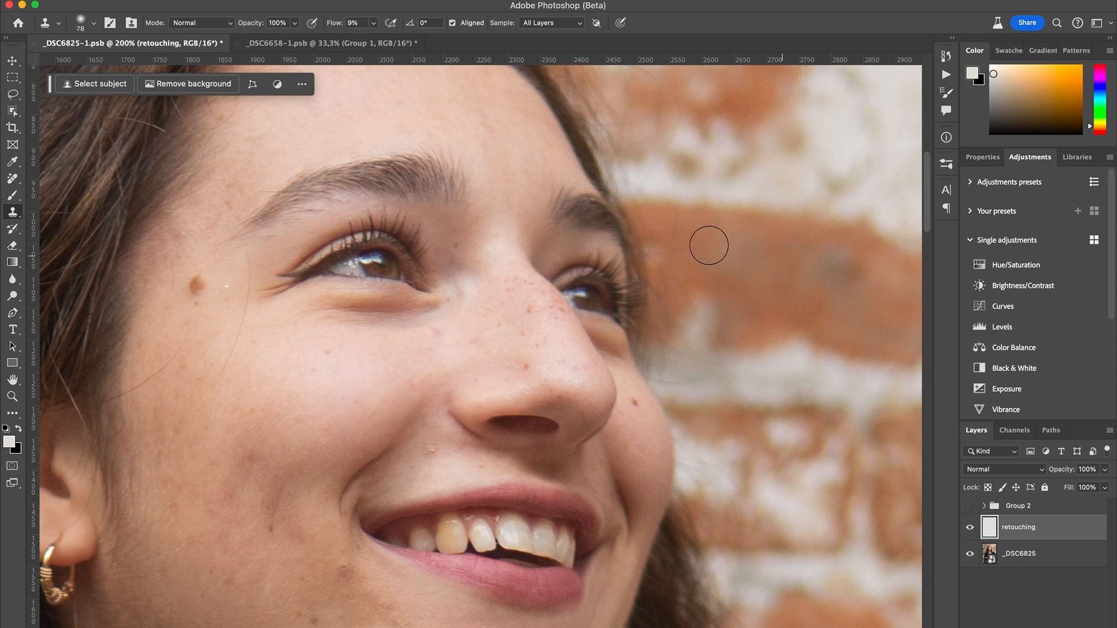
key("bracketleft")
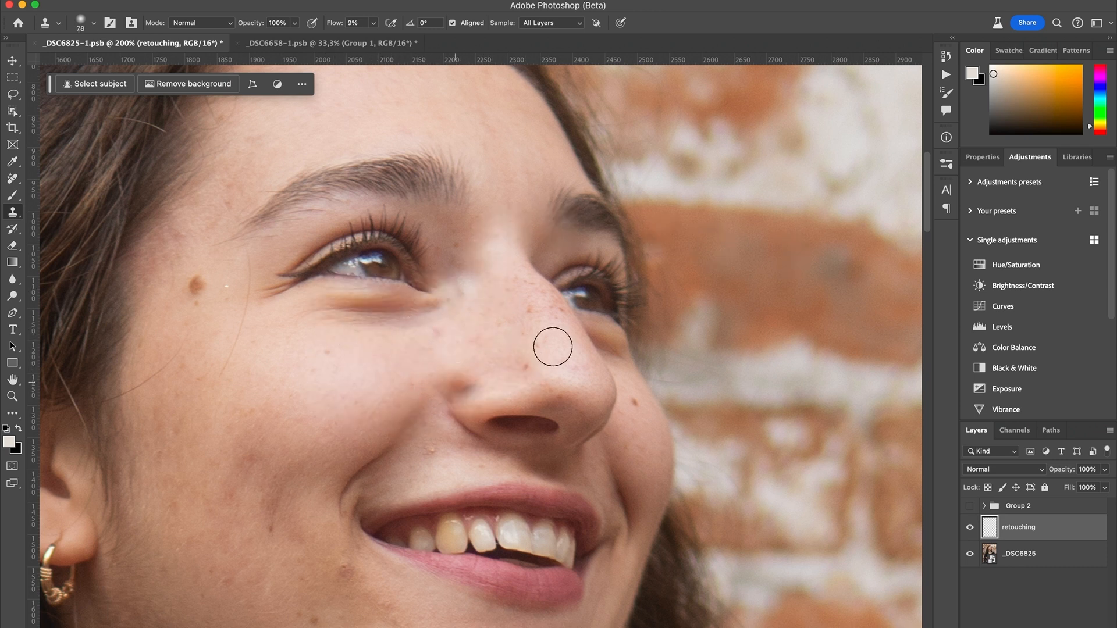
left_click(434, 361, "alt")
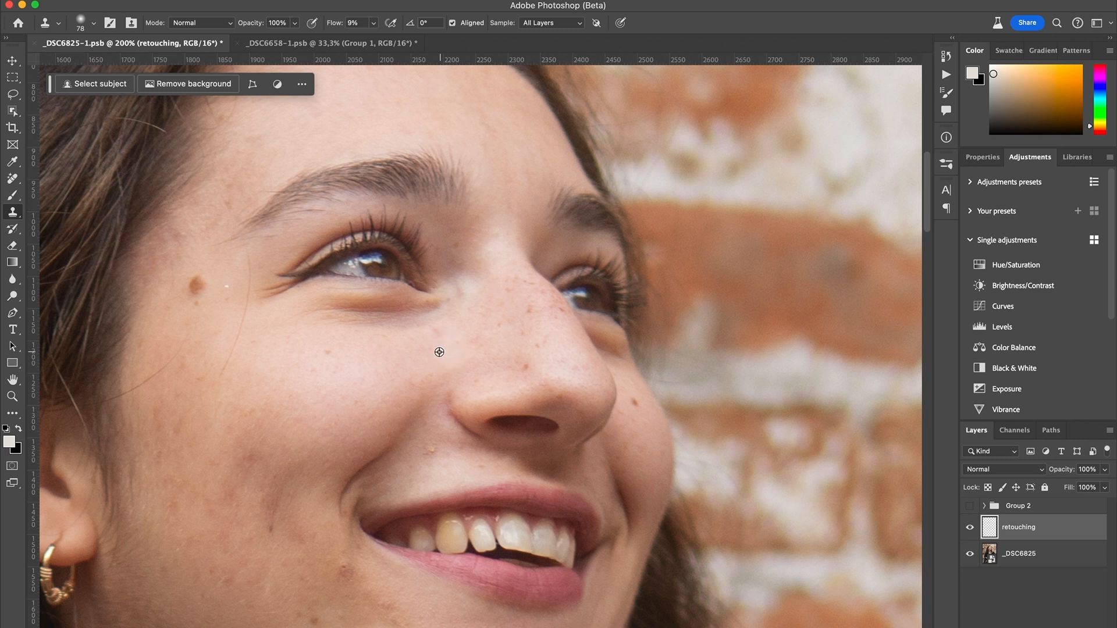
left_click(430, 360, "alt")
mouse_move(433, 316)
left_mouse_down()
mouse_move(331, 316)
mouse_move(445, 315)
mouse_move(344, 312)
left_mouse_up()
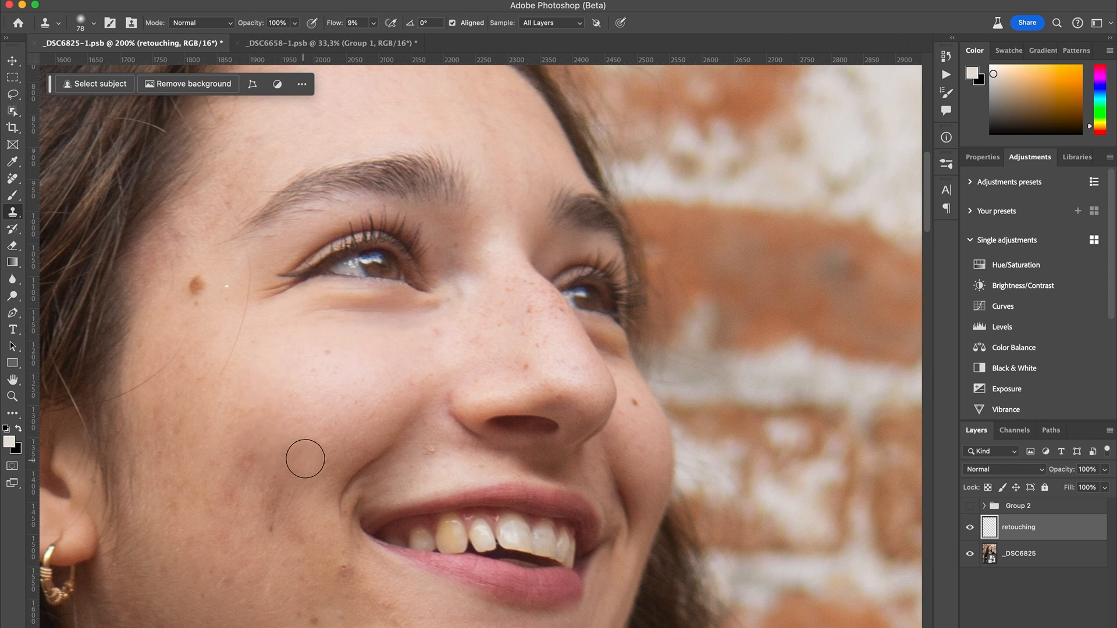
left_click(972, 526)
left_click(970, 527)
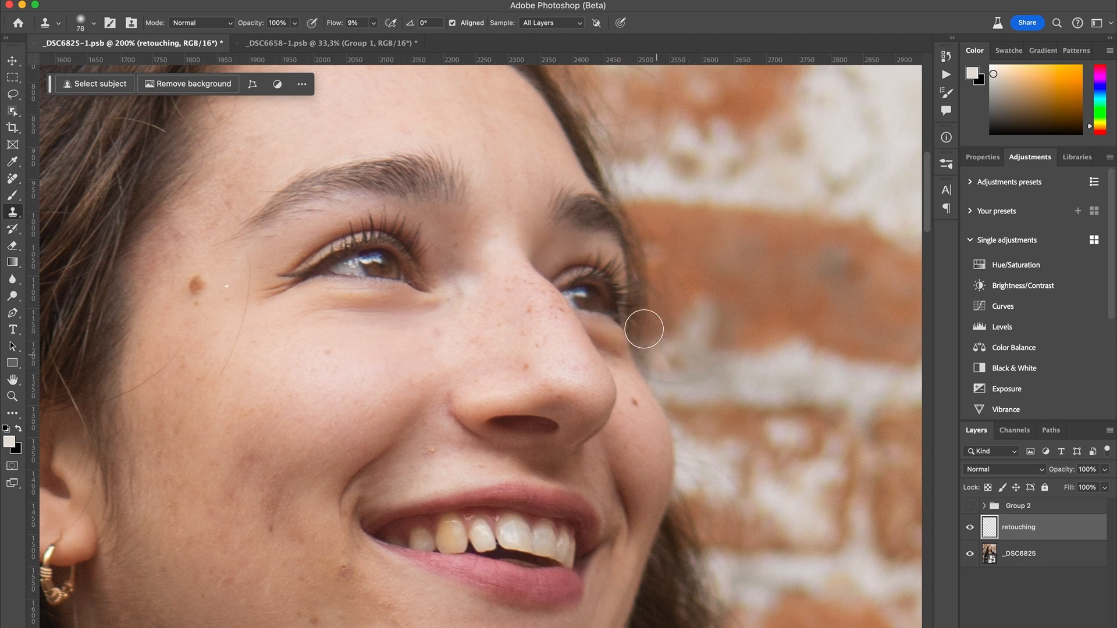
- Clone nearby skin over the shadow beneath the farther eye with a smaller stamp and check against the original
left_click_drag(645, 391, 612, 379)
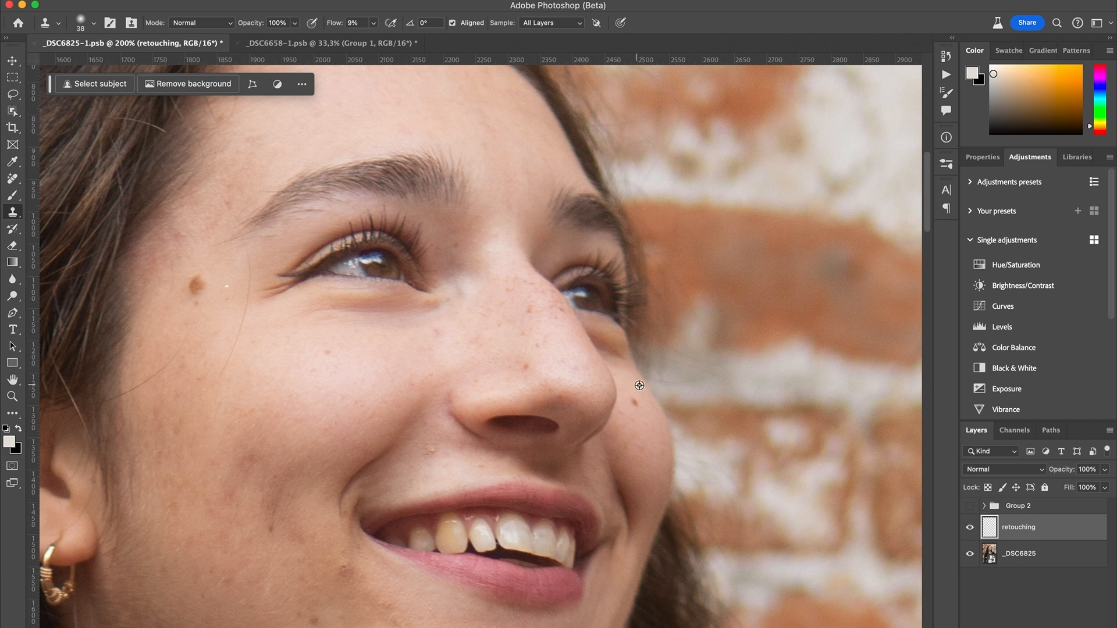
left_click(639, 382, "alt")
left_click_drag(633, 375, 589, 332)
left_click(634, 378, "alt")
left_click(970, 527)
left_click(970, 527)
left_click(970, 527)
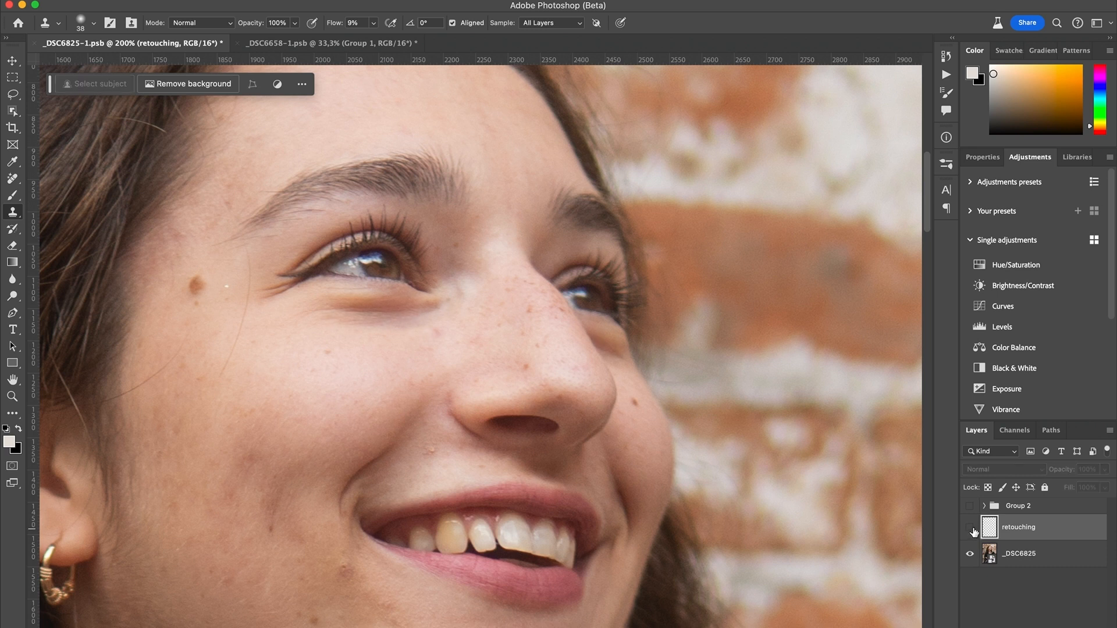
left_click(969, 528)
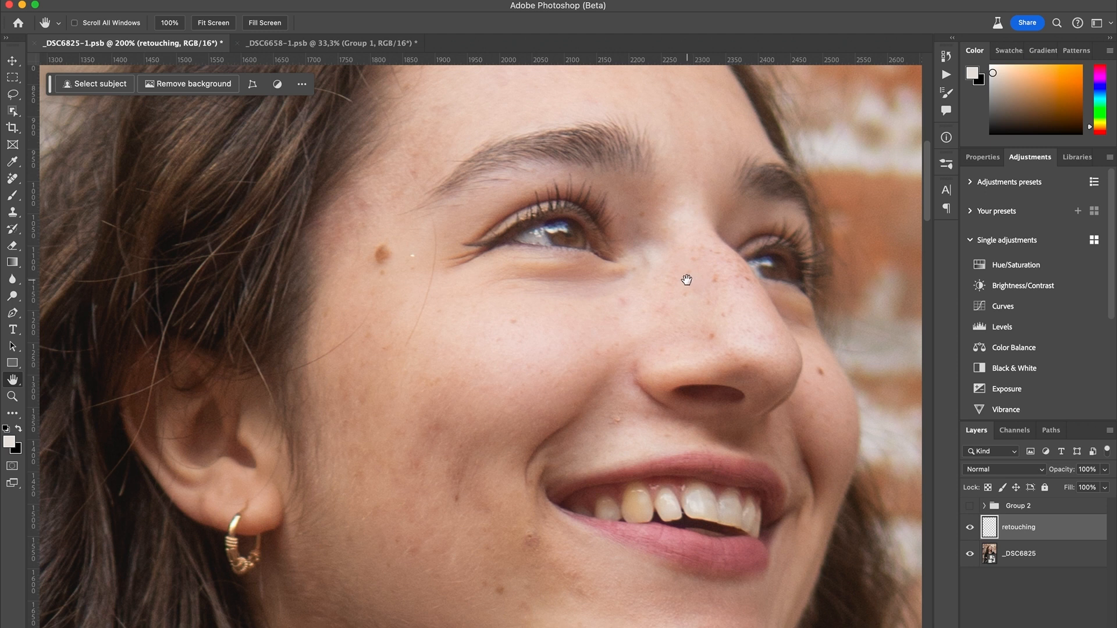
- Create a layer named soft light in Soft Light mode, filled with the neutral 50% gray
key("super+shift+n")
type("soft light")
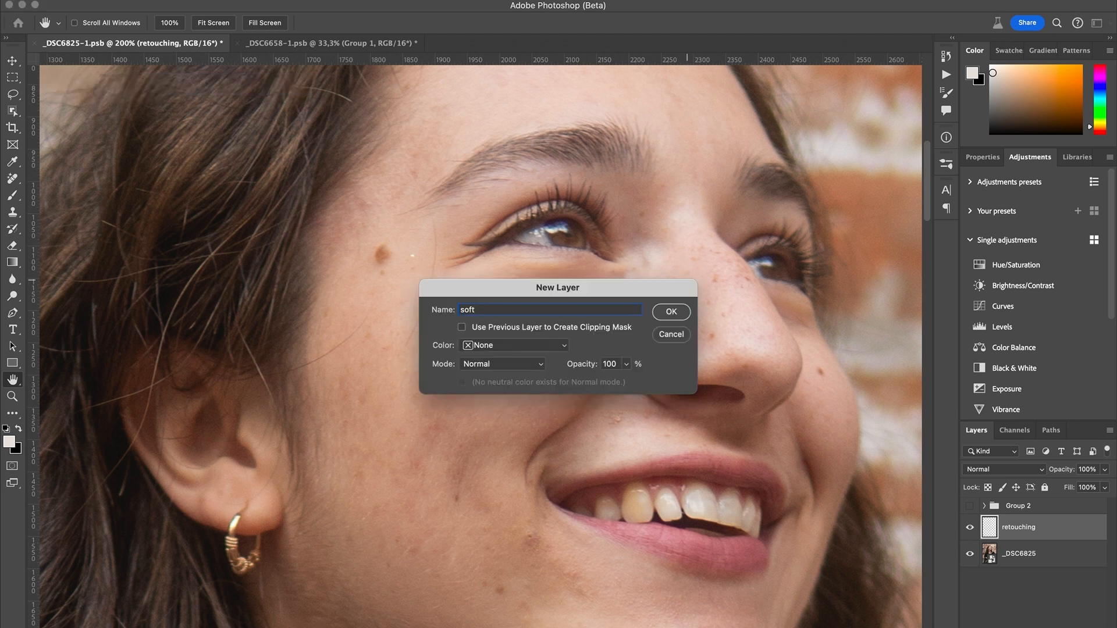
left_click(530, 367)
left_click(508, 568)
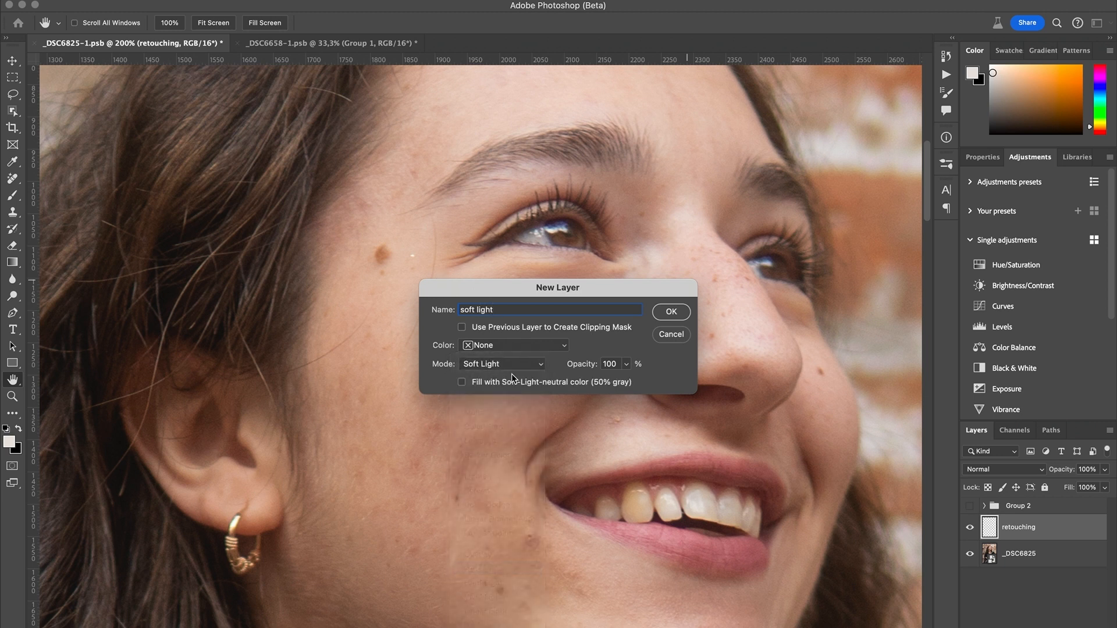
left_click(670, 311)
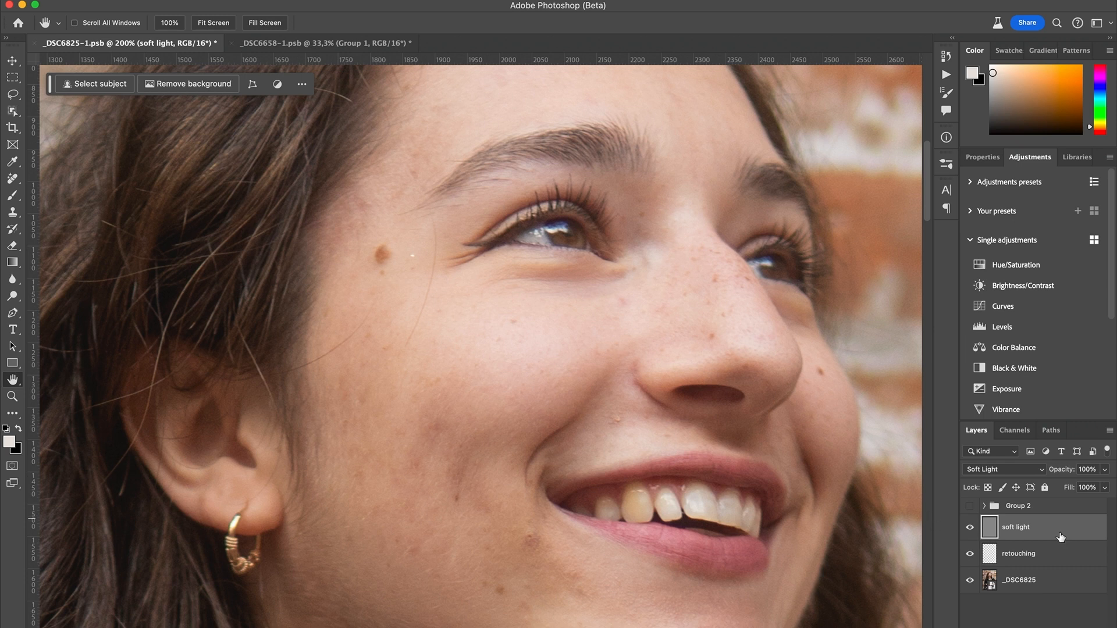
- Lighten the dark crease beneath the nearer eye on the soft light layer using the Brush at 3% opacity
key("b")
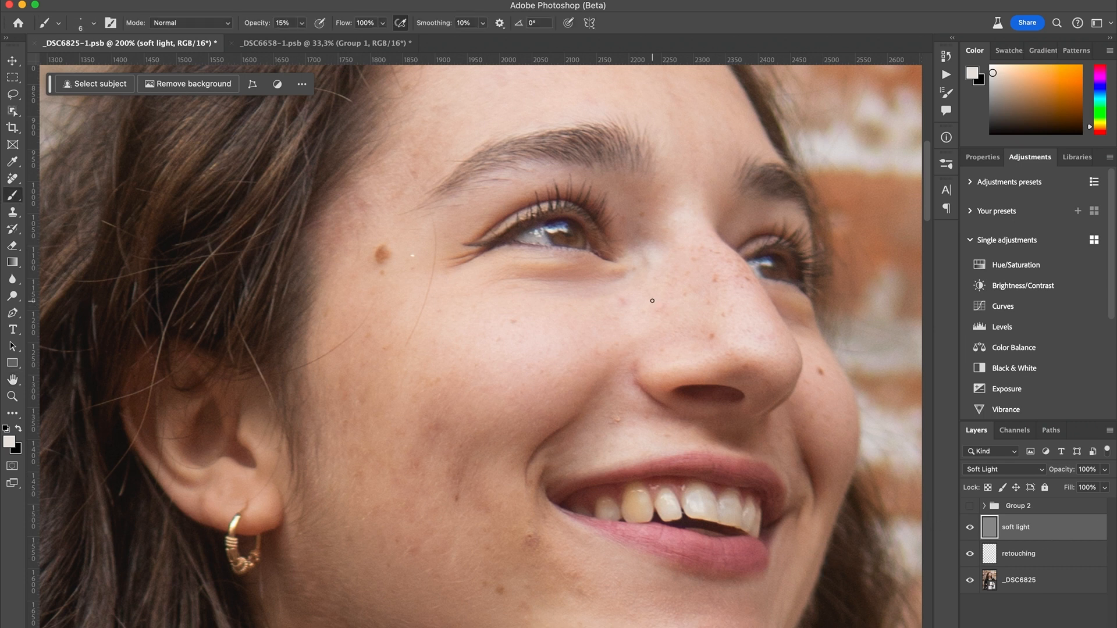
left_click(284, 23)
type("3")
key("Return")
mouse_move(561, 279)
left_mouse_down()
mouse_move(581, 278)
mouse_move(515, 271)
mouse_move(599, 274)
left_mouse_up()
mouse_move(598, 274)
left_mouse_down()
mouse_move(516, 271)
mouse_move(615, 275)
left_mouse_up()
mouse_move(569, 272)
left_mouse_down()
mouse_move(519, 271)
mouse_move(600, 273)
mouse_move(577, 272)
left_mouse_up()
left_click_drag(590, 274, 528, 274)
mouse_move(582, 273)
left_mouse_down()
mouse_move(543, 270)
mouse_move(622, 273)
left_mouse_up()
- Compare the portrait with the soft light layer hidden and shown, and with both soft light and retouching toggled together
left_click(970, 528)
left_click(972, 528)
key("super+0")
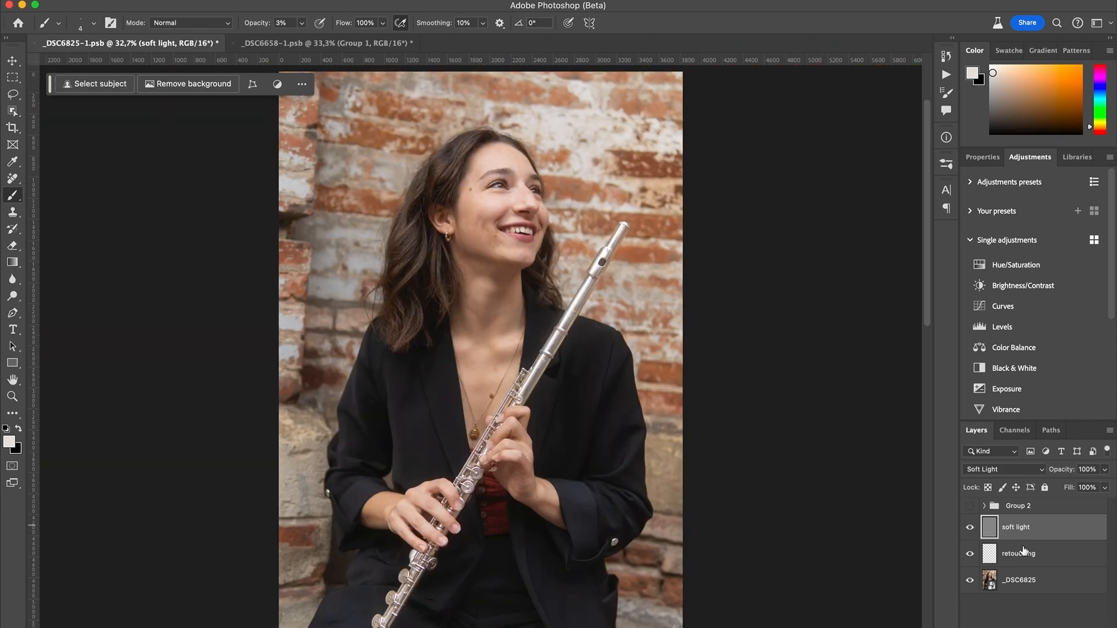
left_click(1017, 552, "shift")
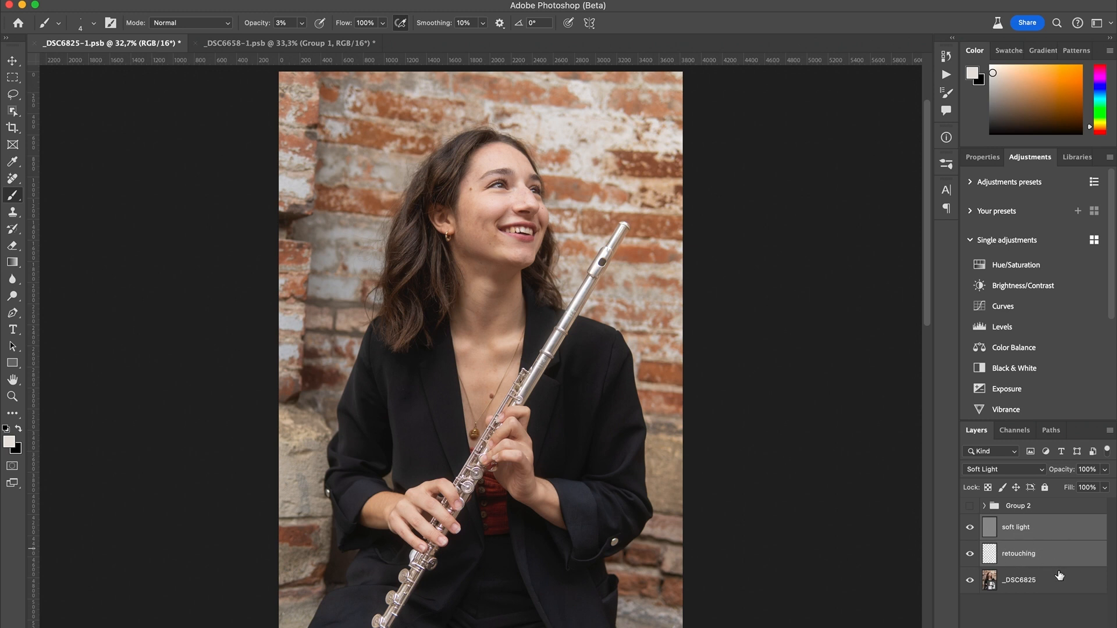
key("super+comma")
key("super+comma")
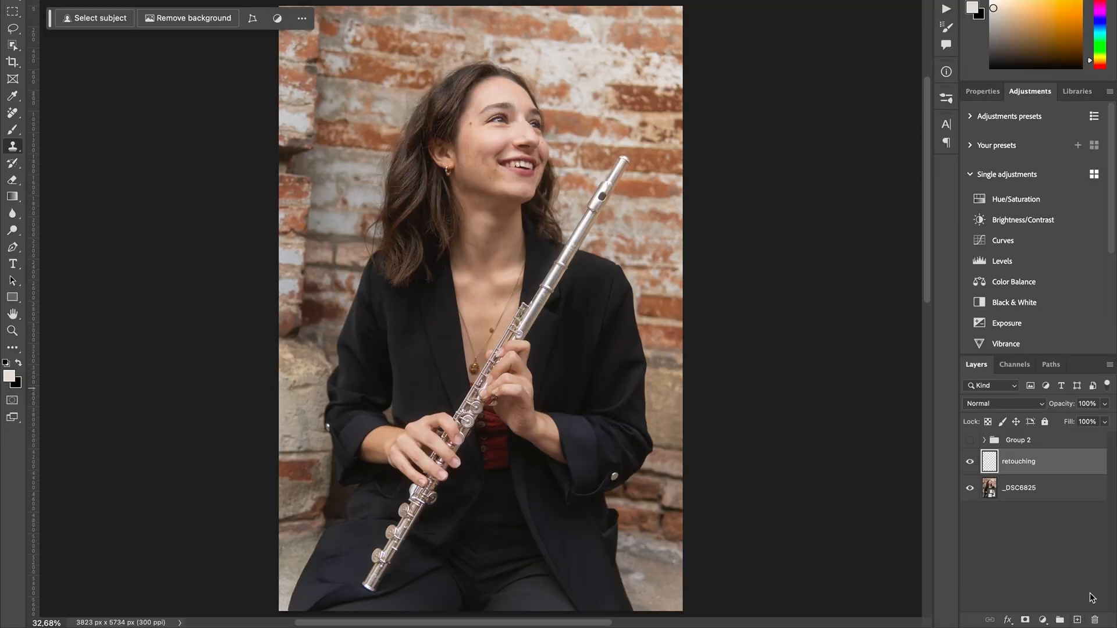
- Add a layer named color fix above the retouching layer and set its blend mode to Saturation
left_click(1078, 620)
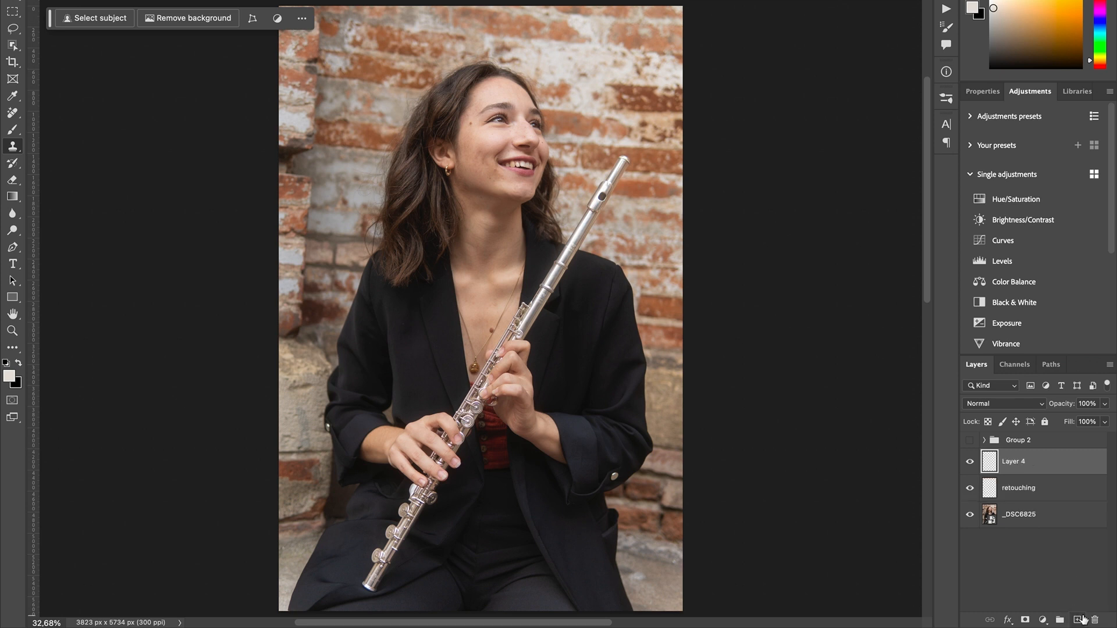
double_click(1011, 462)
type("color fix")
key("Return")
left_click(983, 405)
mouse_move(995, 618)
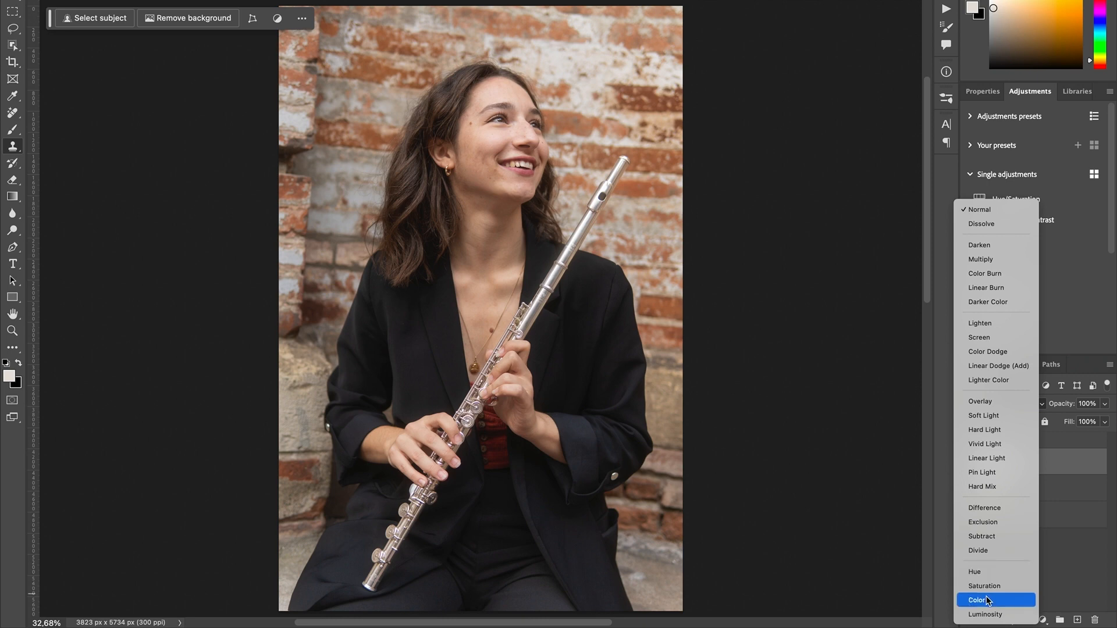
left_click(986, 587)
- Select the Brush tool for work on the teeth and set its opacity to 15%
key("ctrl+plus")
key("ctrl+plus")
key("ctrl+plus")
key("ctrl+plus")
key("ctrl+plus")
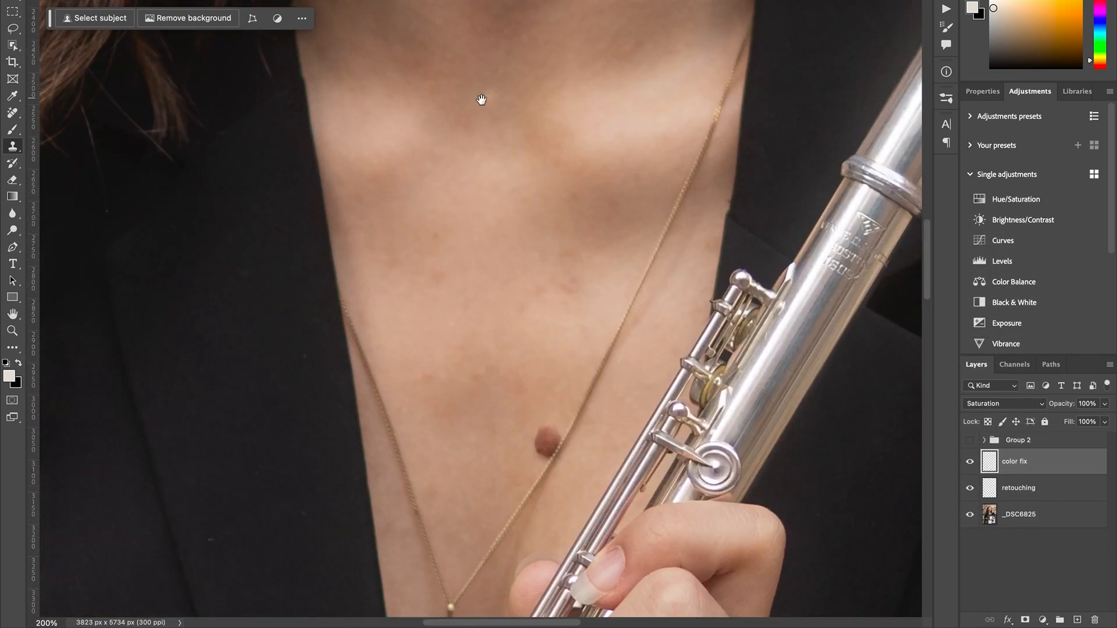
left_click_drag(510, 119, 489, 454)
left_click_drag(563, 134, 414, 414)
key("b")
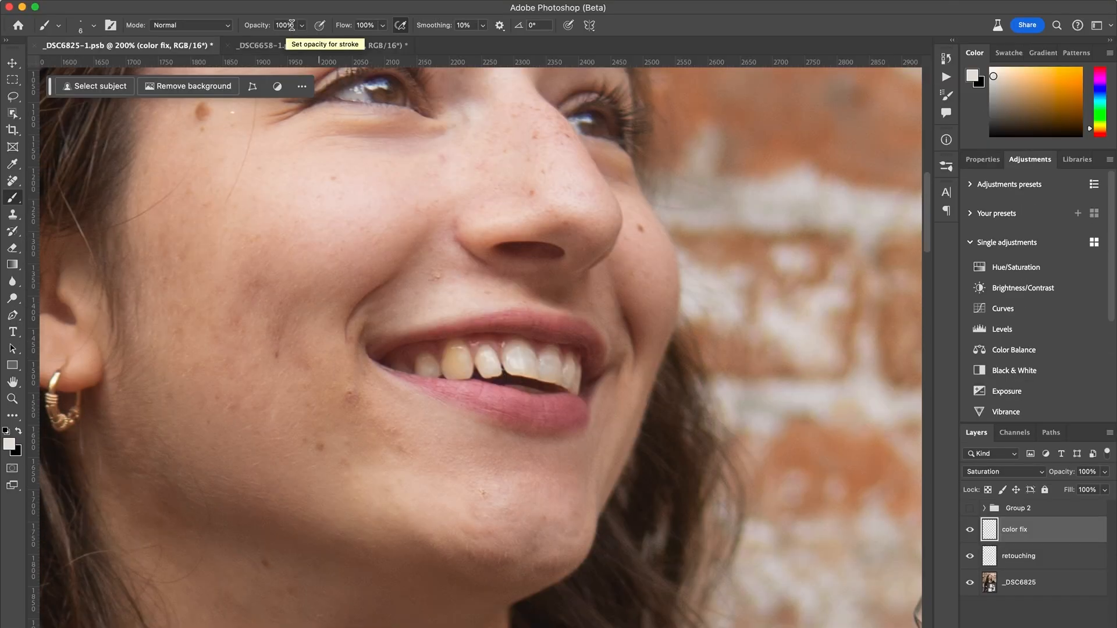
left_click(276, 25)
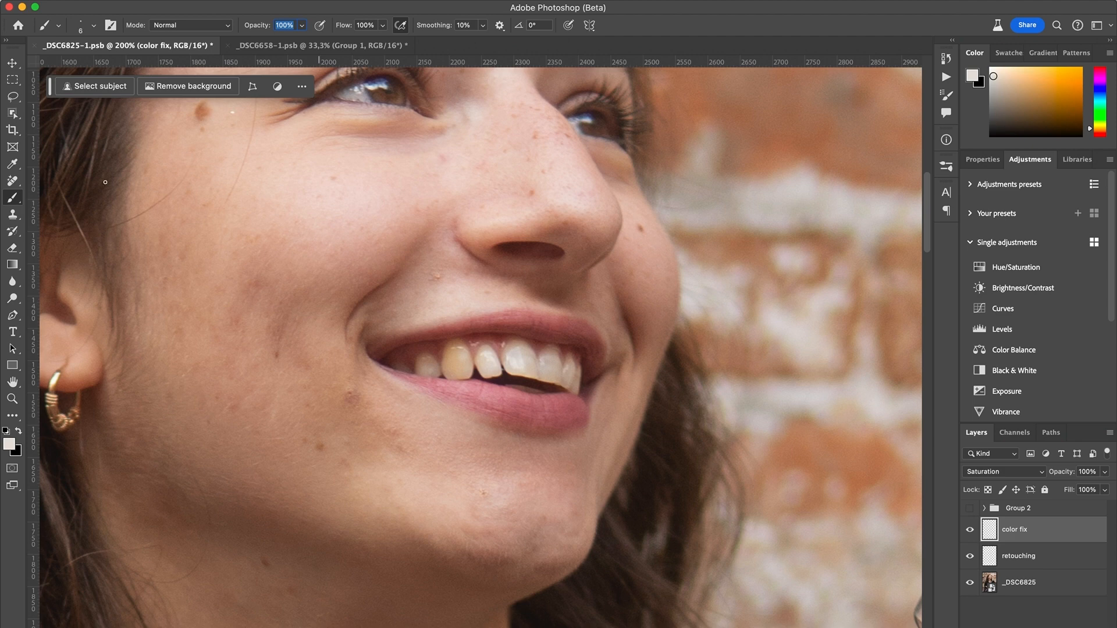
type("15")
key("super+equal")
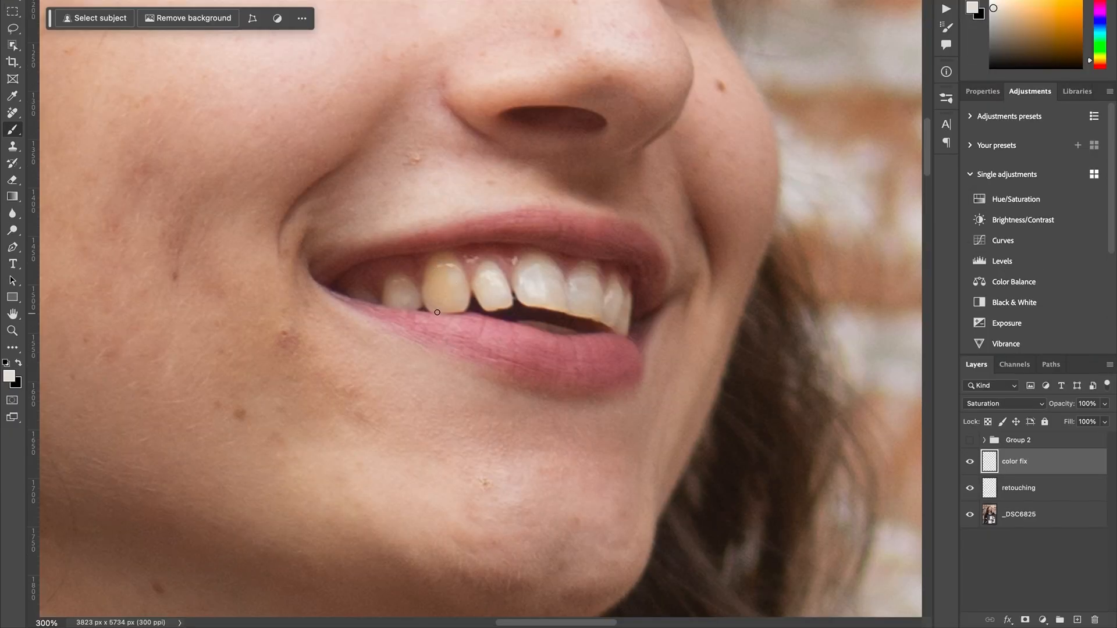
- Sample the whitish colour of a front tooth and paint over the yellowish teeth with an enlarged brush
left_click(537, 284, "alt")
key("bracketright")
key("bracketright")
key("bracketright")
key("bracketright")
key("bracketright")
left_click(492, 278, "alt")
key("bracketright")
key("bracketright")
key("bracketright")
mouse_move(453, 268)
left_mouse_down()
mouse_move(439, 274)
mouse_move(439, 292)
mouse_move(444, 267)
mouse_move(453, 301)
mouse_move(457, 278)
mouse_move(445, 292)
mouse_move(464, 290)
mouse_move(457, 302)
mouse_move(436, 302)
mouse_move(438, 260)
mouse_move(431, 299)
mouse_move(452, 302)
mouse_move(444, 267)
mouse_move(439, 305)
mouse_move(463, 291)
mouse_move(406, 294)
mouse_move(392, 289)
mouse_move(399, 280)
mouse_move(400, 294)
mouse_move(389, 289)
mouse_move(504, 292)
left_mouse_up()
key("super+z")
mouse_move(392, 305)
left_mouse_down()
mouse_move(401, 283)
mouse_move(414, 295)
mouse_move(395, 283)
mouse_move(388, 298)
mouse_move(397, 280)
mouse_move(416, 297)
left_mouse_up()
mouse_move(450, 264)
left_mouse_down()
mouse_move(431, 269)
mouse_move(444, 306)
mouse_move(495, 302)
left_mouse_up()
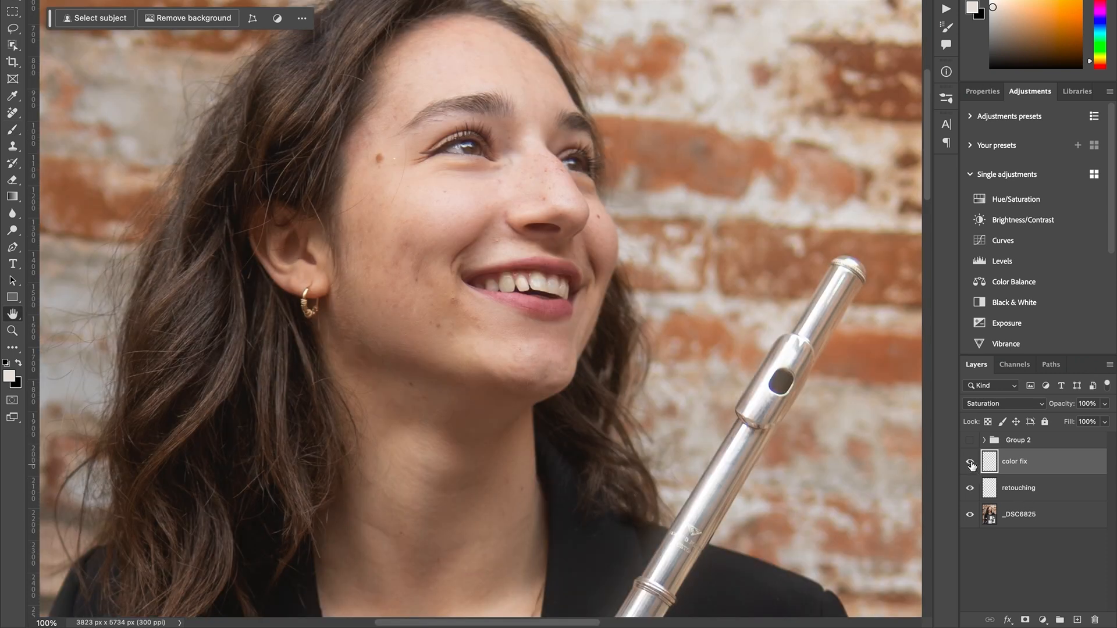
- Compare the teeth with color fix hidden and shown, and set that layer to Color blend mode at 60% opacity
left_click(970, 462)
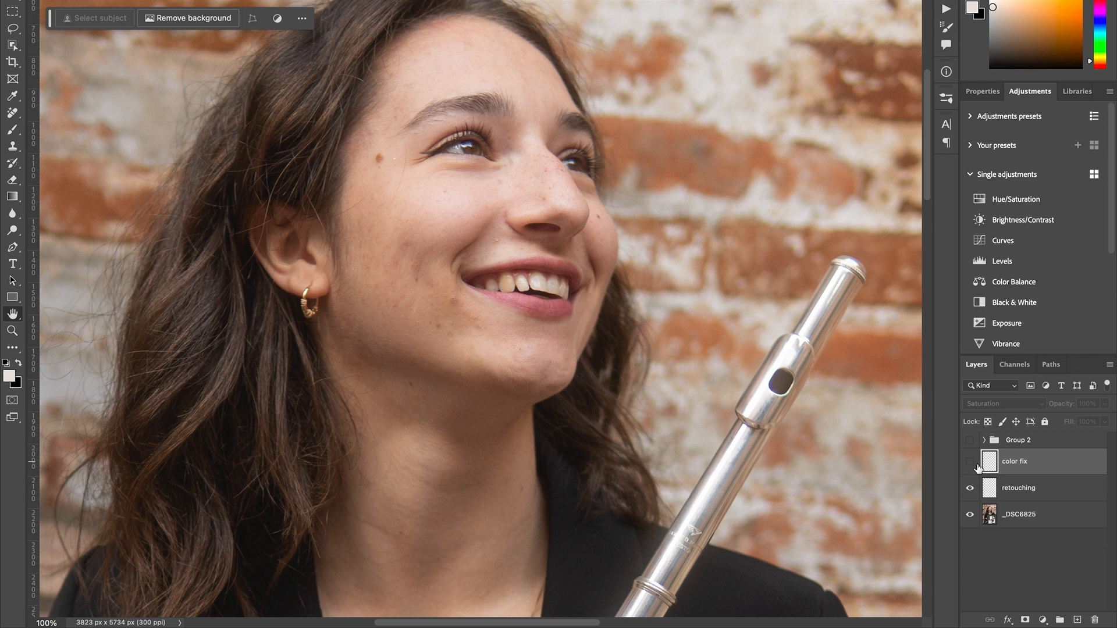
left_click(971, 463)
left_click(970, 463)
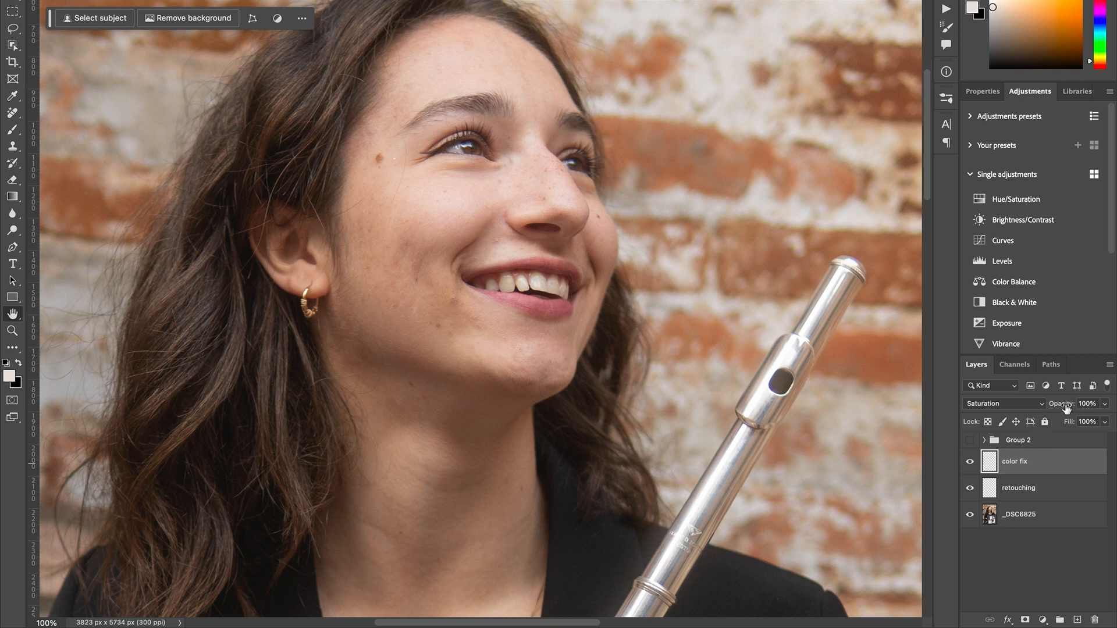
key("shift+plus")
left_click_drag(1064, 404, 1055, 405)
left_click(971, 464)
left_click(972, 462)
- Compare the whole portrait with the color fix and retouching layers hidden and shown together
key("ctrl+0")
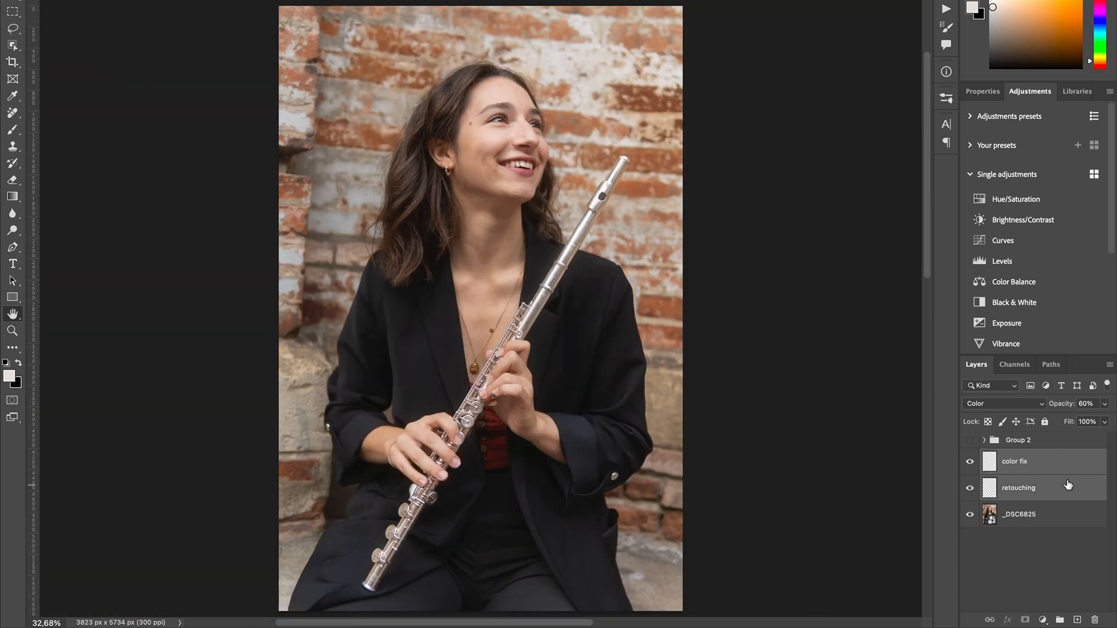
key("ctrl+comma")
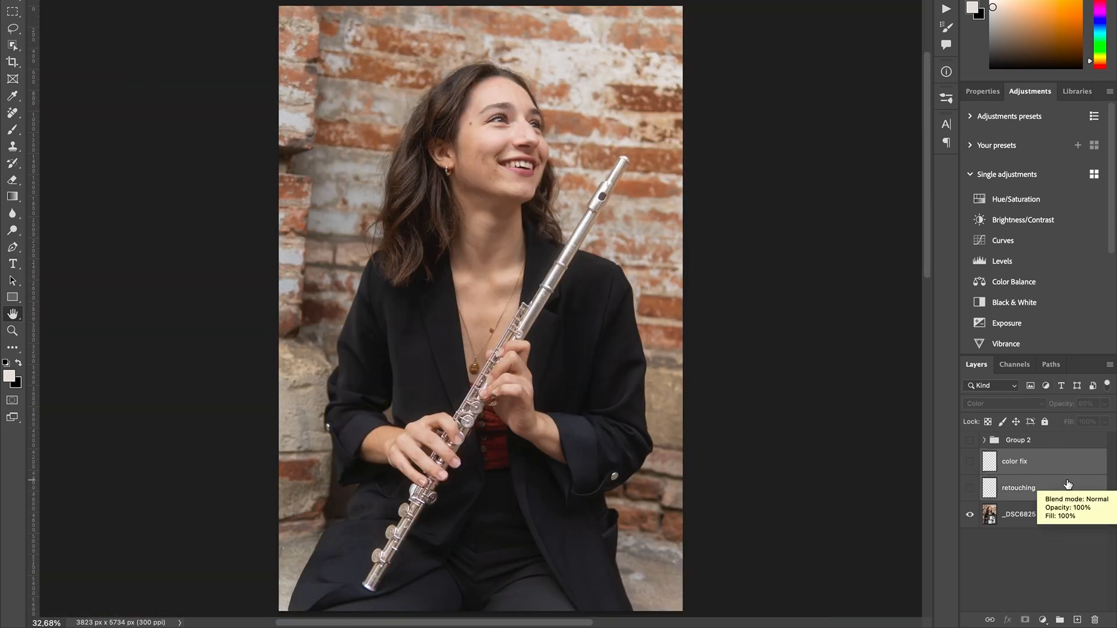
key("ctrl+comma")
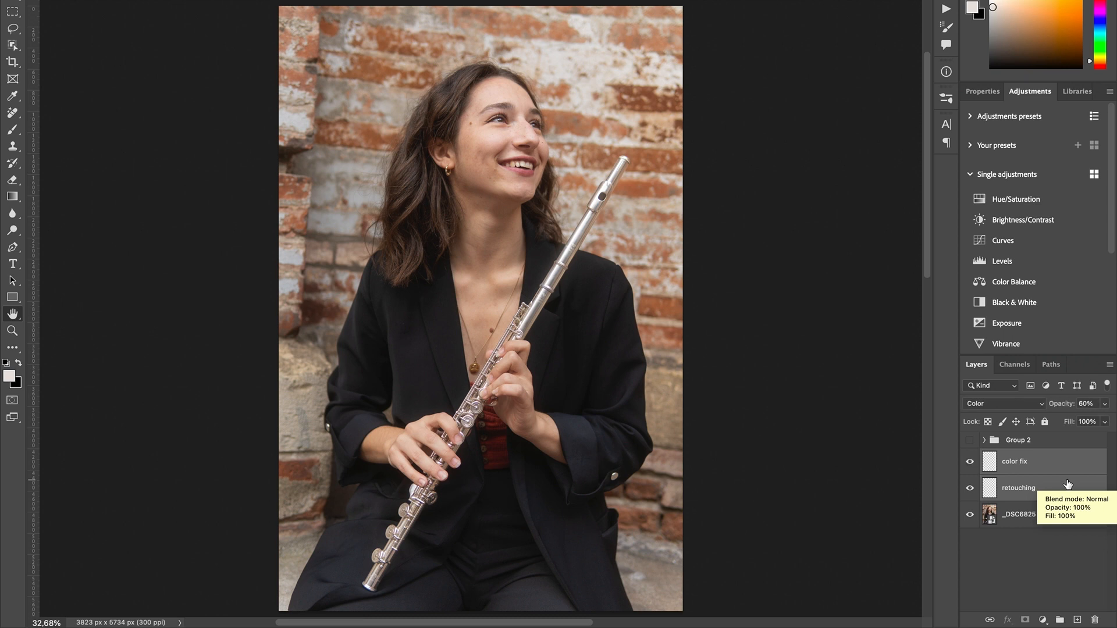